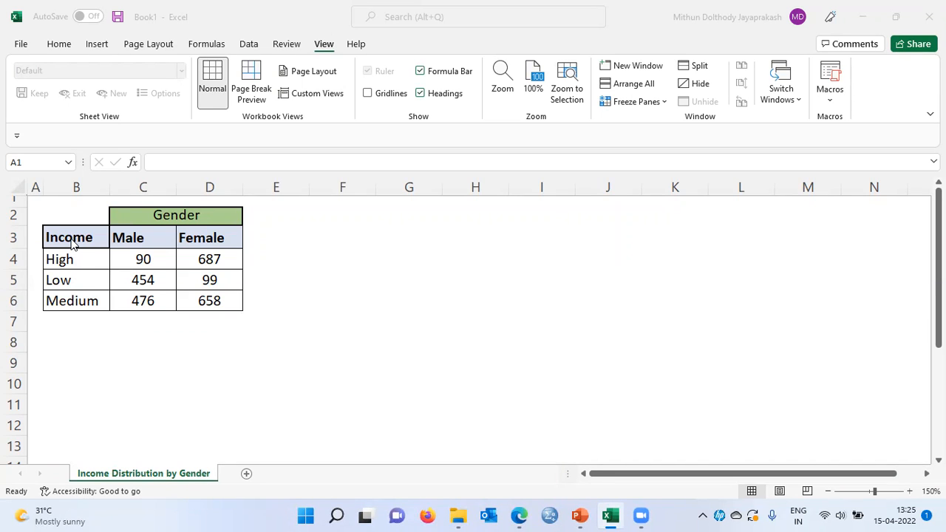
Step: Examine the income table's High, Low and Medium rows and its Male and Female columns under Gender
{"action": "left_click", "coordinate": [70, 240]}
{"action": "double_click", "coordinate": [70, 239]}
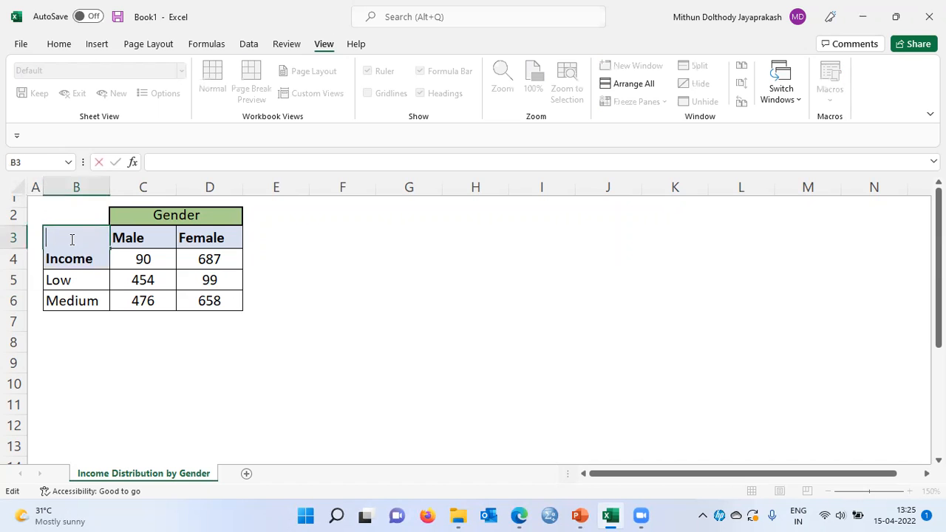
{"action": "left_click", "coordinate": [52, 296]}
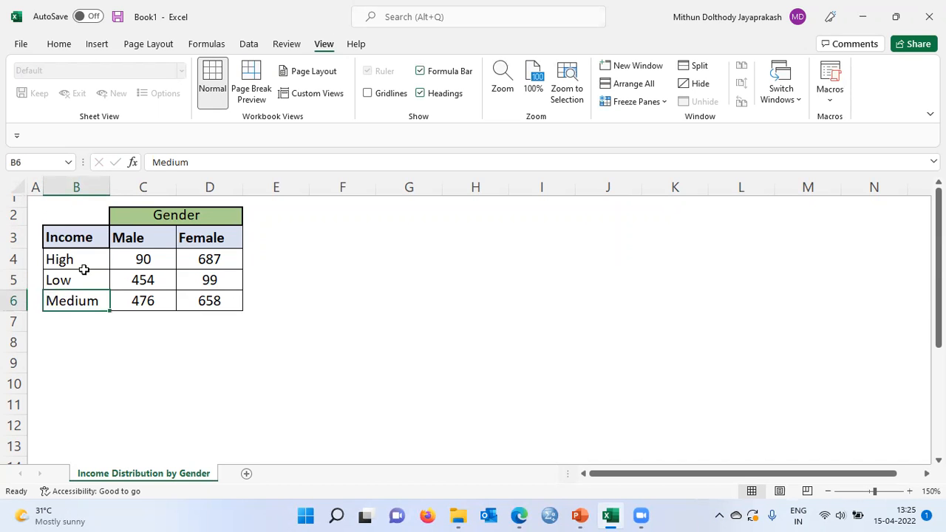
{"action": "left_click", "coordinate": [72, 263]}
{"action": "key", "text": "Down"}
{"action": "key", "text": "Down"}
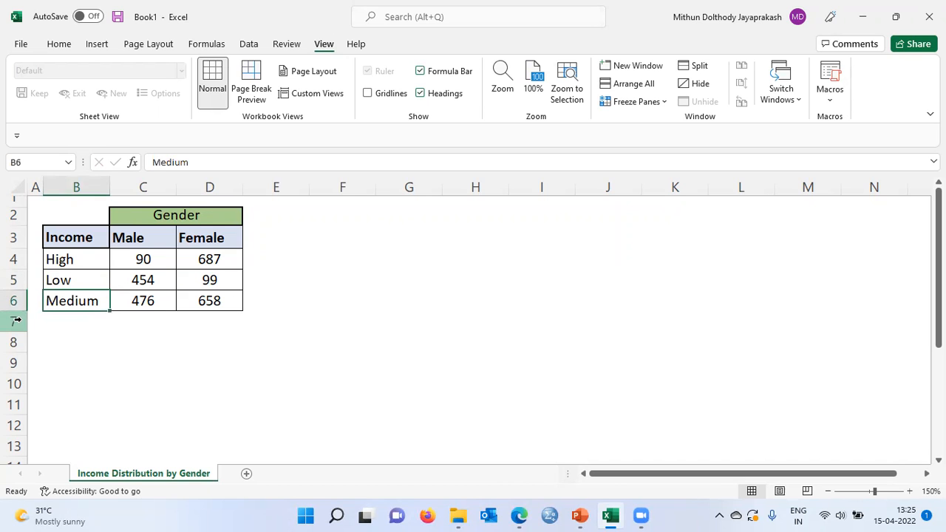
{"action": "left_click", "coordinate": [160, 218]}
{"action": "left_click", "coordinate": [148, 238]}
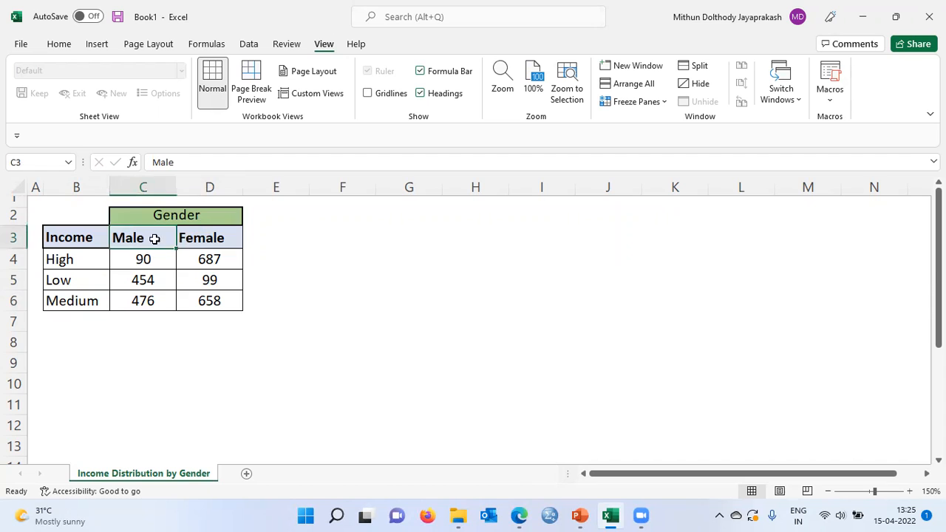
{"action": "left_click", "coordinate": [211, 236]}
{"action": "left_click", "coordinate": [34, 201]}
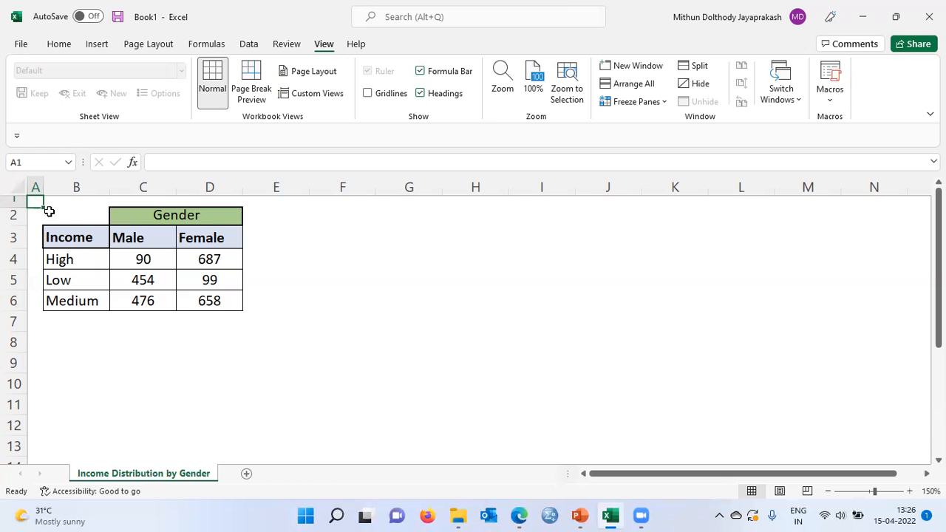
Step: Insert a 2-D clustered column chart from the income table range B3:D6
{"action": "left_click", "coordinate": [75, 237]}
{"action": "left_click_drag", "start_coordinate": [75, 236], "coordinate": [189, 297]}
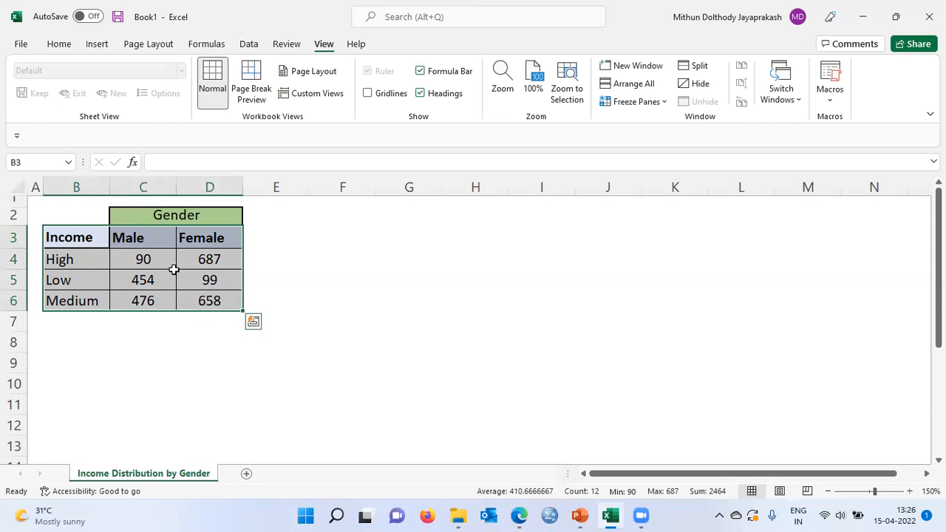
{"action": "left_click", "coordinate": [97, 44]}
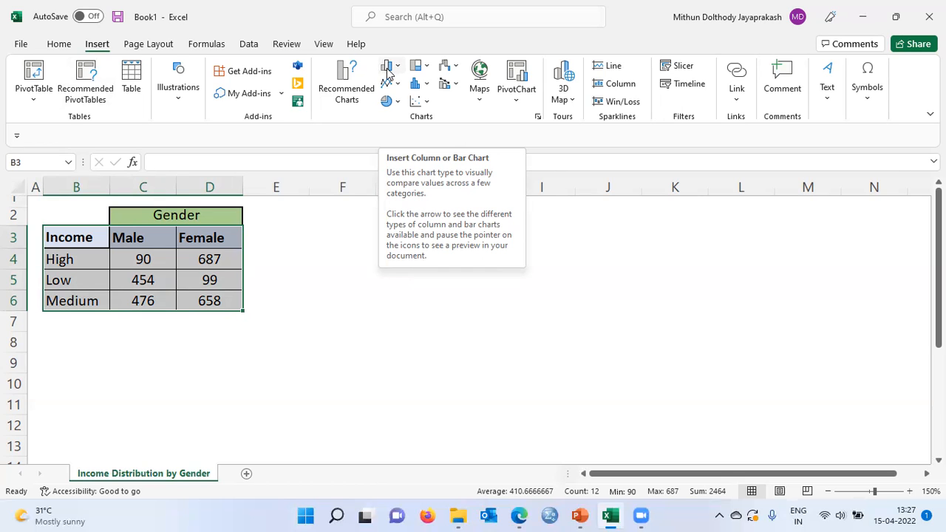
{"action": "left_click", "coordinate": [387, 68]}
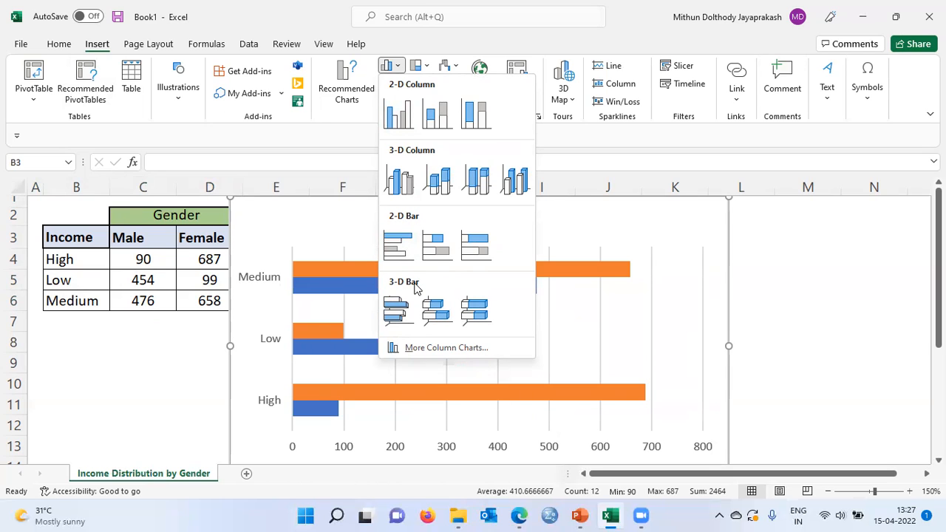
{"action": "left_click", "coordinate": [401, 116]}
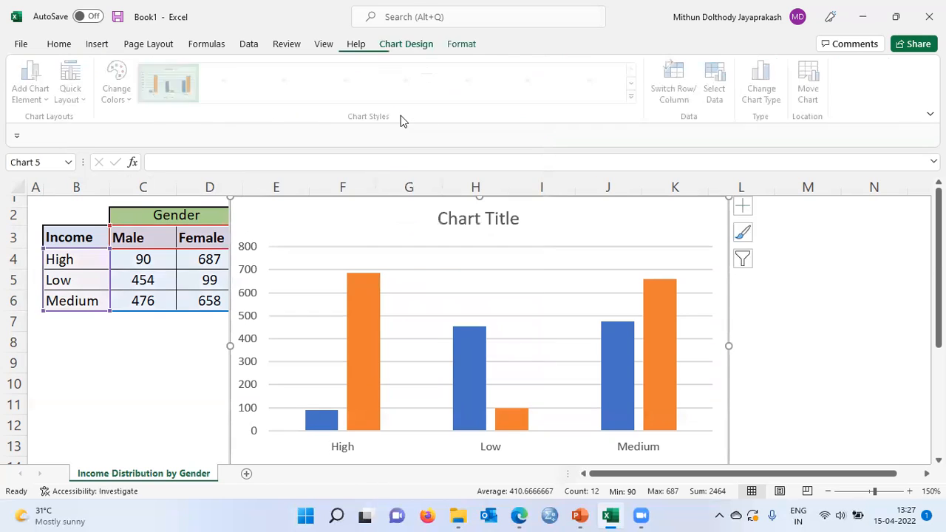
Step: Move the chart clear of the income table so that it starts in column E
{"action": "left_click", "coordinate": [827, 491]}
{"action": "left_click", "coordinate": [827, 491]}
{"action": "left_click", "coordinate": [827, 490]}
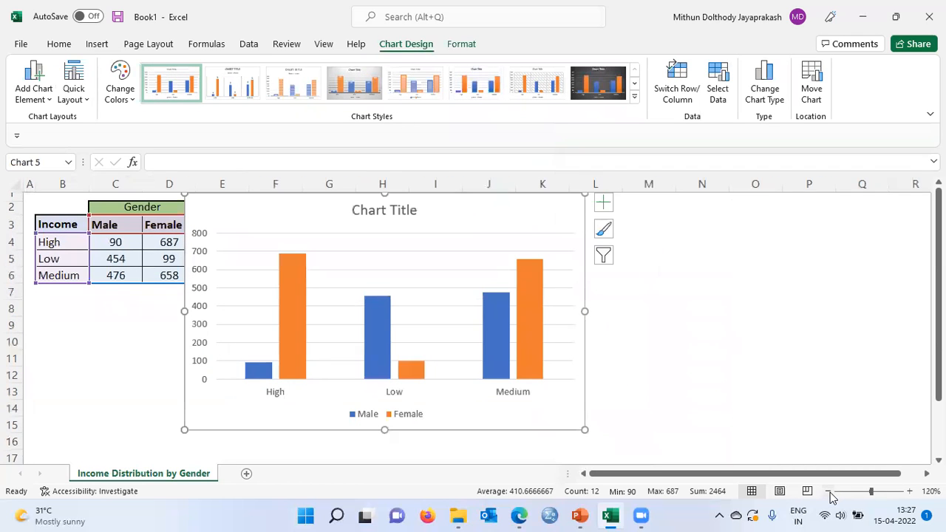
{"action": "mouse_move", "coordinate": [582, 271]}
{"action": "left_mouse_down"}
{"action": "mouse_move", "coordinate": [629, 273]}
{"action": "mouse_move", "coordinate": [627, 281]}
{"action": "left_mouse_up"}
{"action": "left_click", "coordinate": [682, 293]}
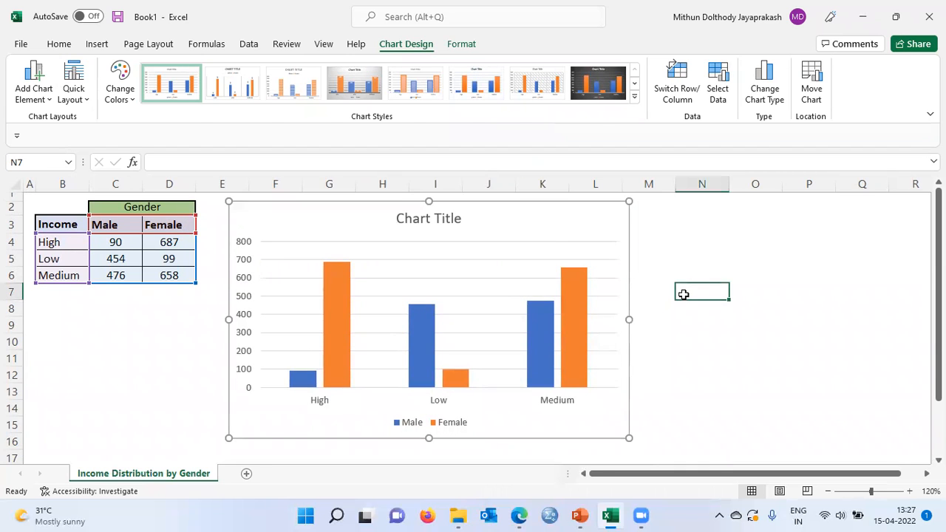
Step: Add axis titles to both axes of the column chart
{"action": "left_click", "coordinate": [417, 405]}
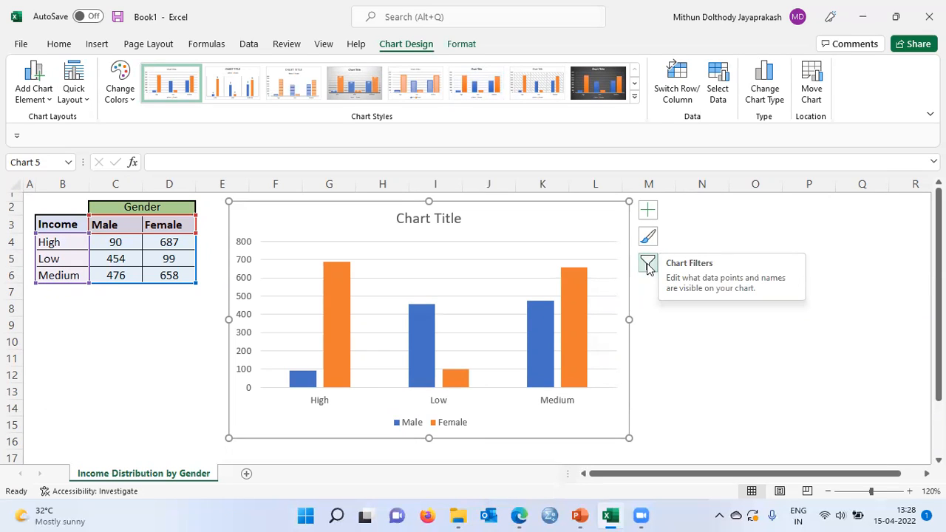
{"action": "left_click", "coordinate": [648, 214]}
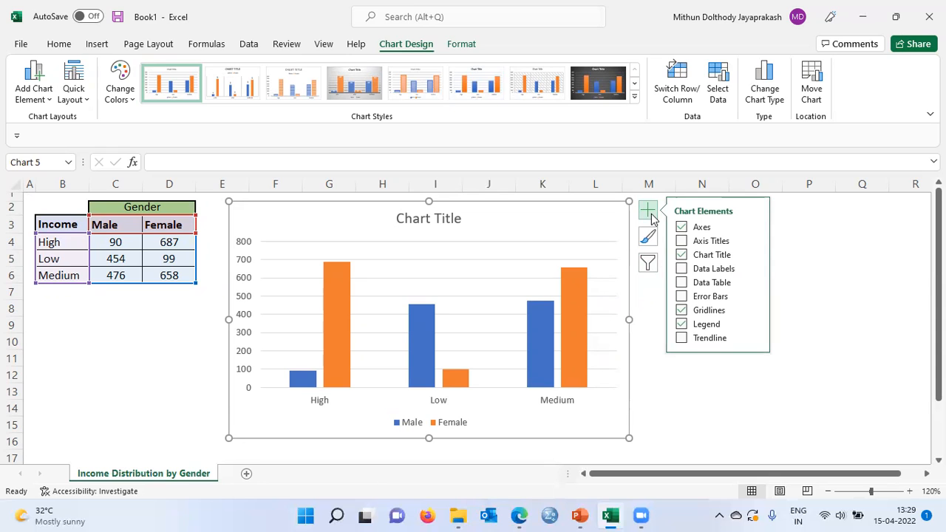
{"action": "left_click", "coordinate": [698, 239]}
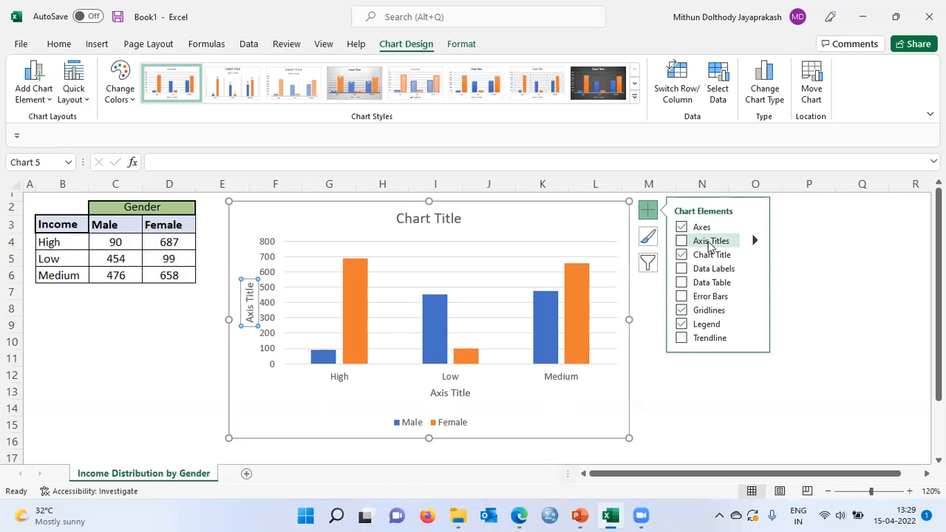
{"action": "left_click", "coordinate": [681, 242]}
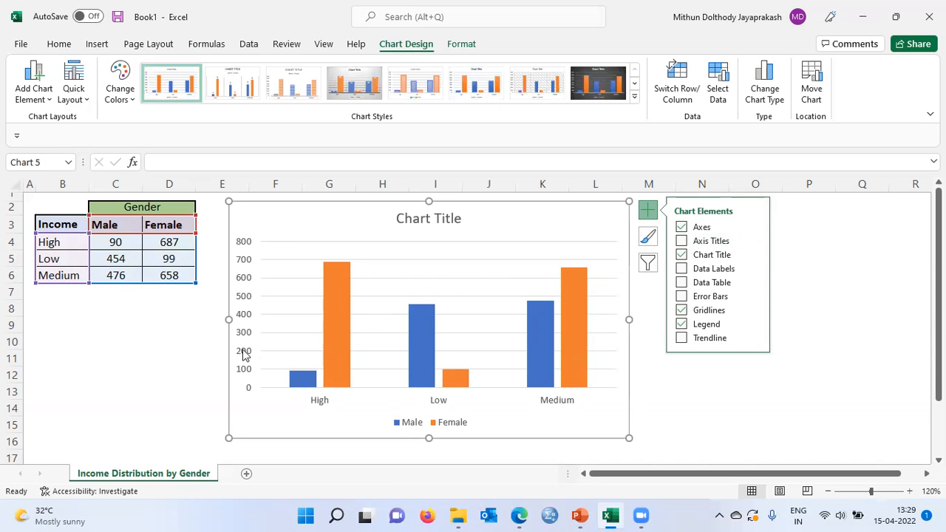
{"action": "left_click", "coordinate": [683, 244]}
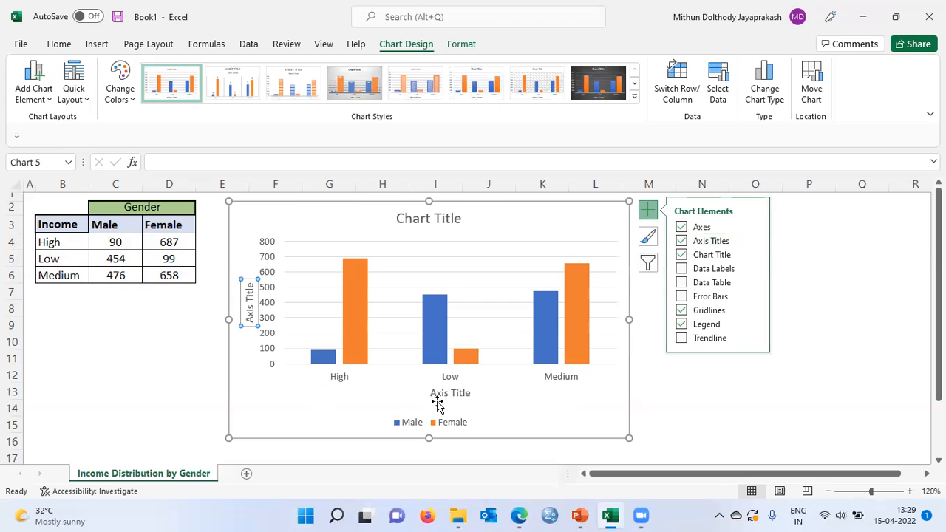
Step: Show data labels and a data table on the chart and hide its gridlines
{"action": "left_click", "coordinate": [683, 273]}
{"action": "left_click", "coordinate": [684, 283]}
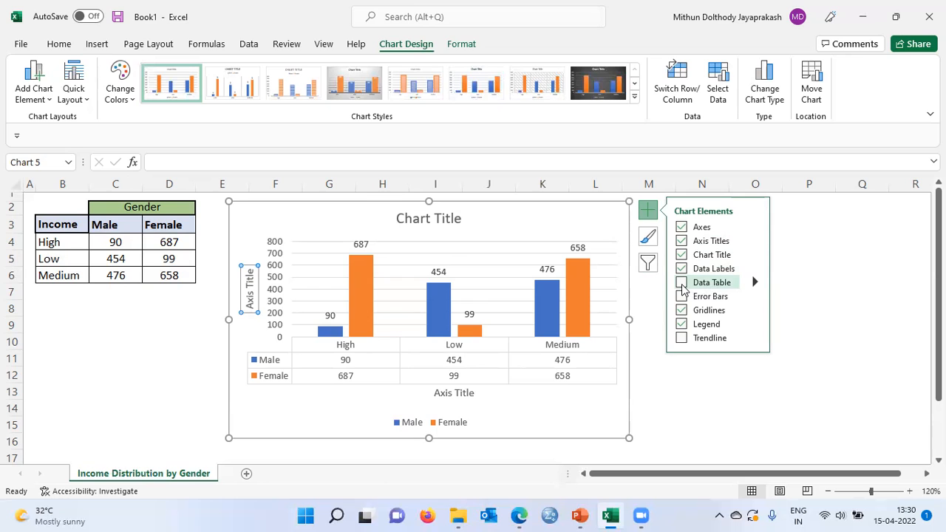
{"action": "left_click", "coordinate": [682, 285]}
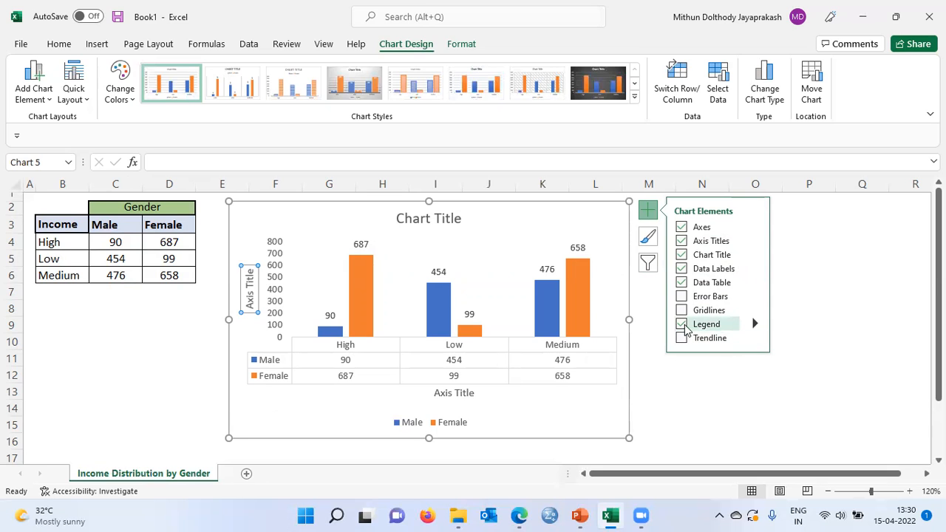
Step: Try the Right position for the chart legend, and set it back to Bottom
{"action": "left_click", "coordinate": [754, 325]}
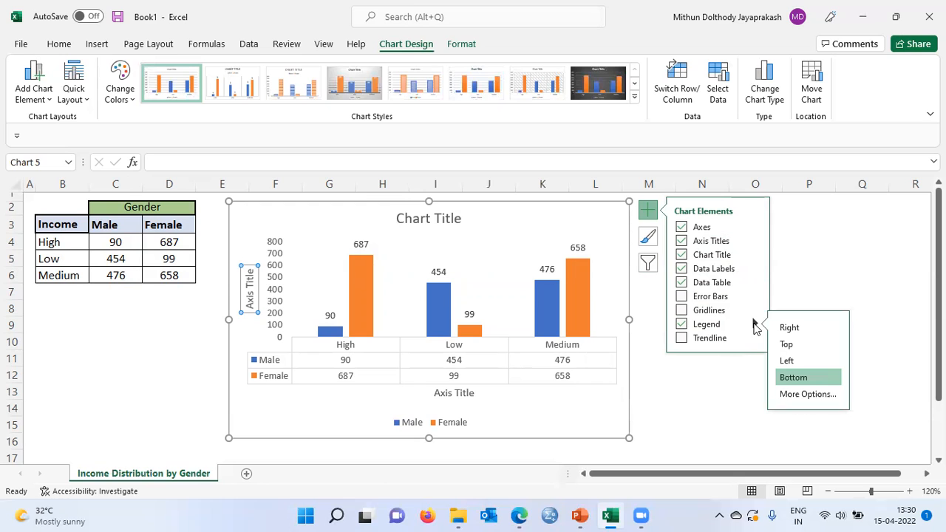
{"action": "left_click", "coordinate": [783, 330]}
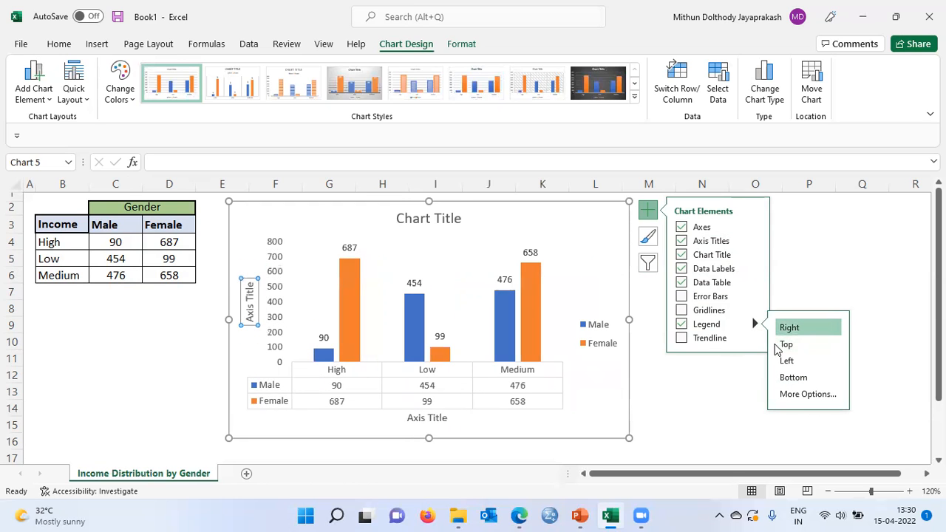
{"action": "left_click", "coordinate": [791, 378]}
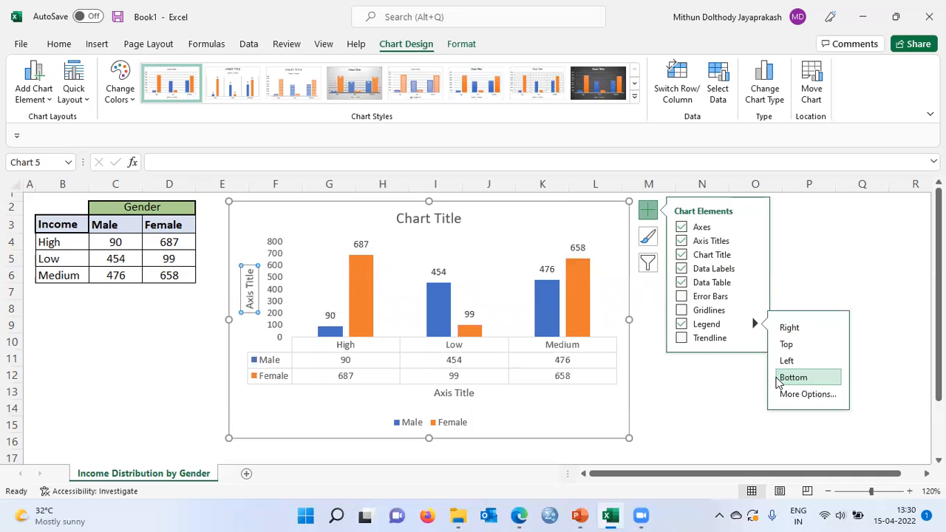
{"action": "left_click", "coordinate": [715, 403]}
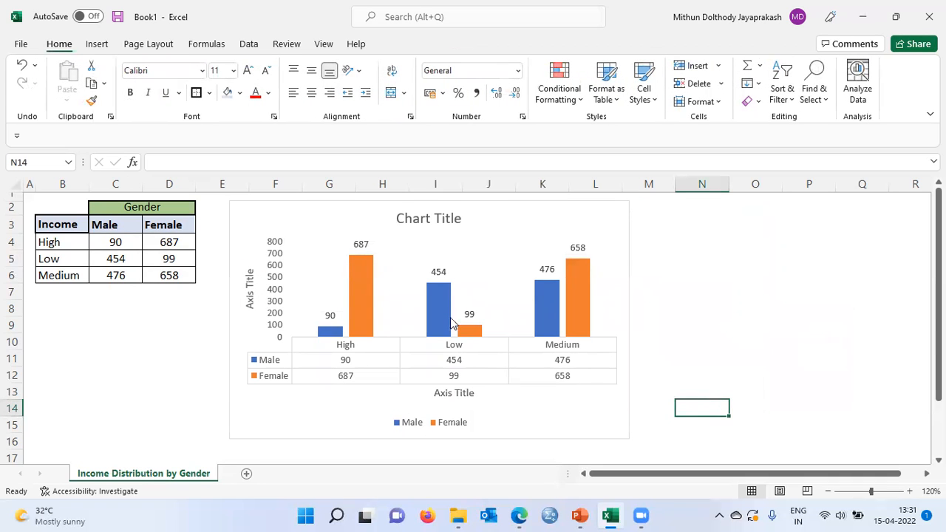
Step: Replace the chart title with "Income Distribution by Gender"
{"action": "left_click", "coordinate": [429, 221]}
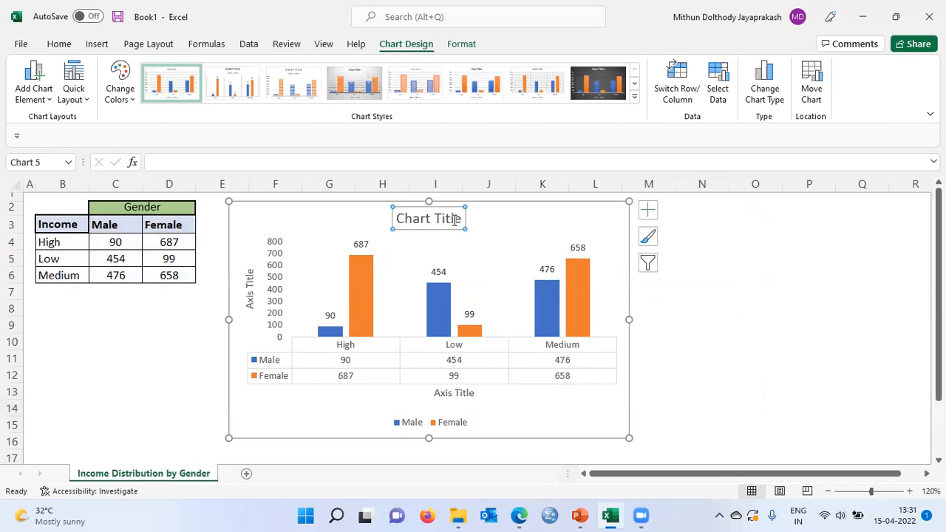
{"action": "left_click_drag", "start_coordinate": [459, 218], "coordinate": [411, 227]}
{"action": "type", "text": "Income"}
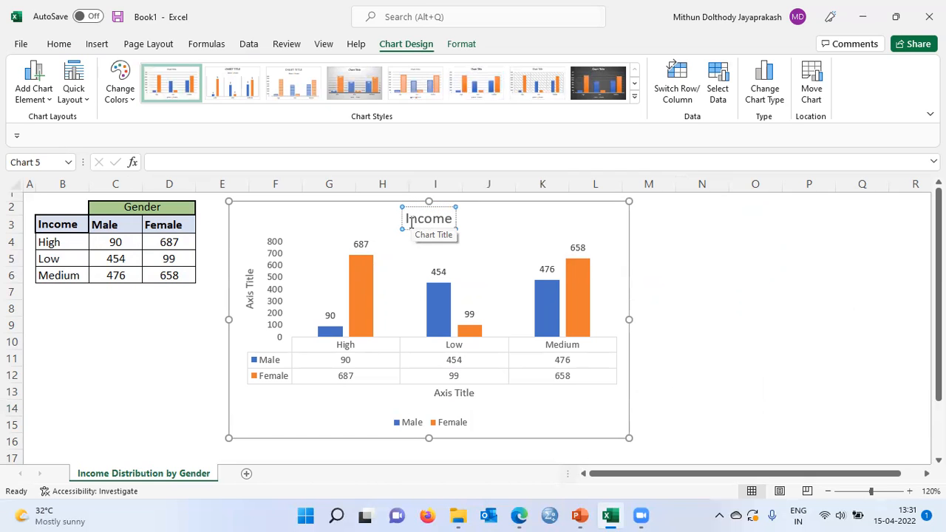
{"action": "type", "text": "is"}
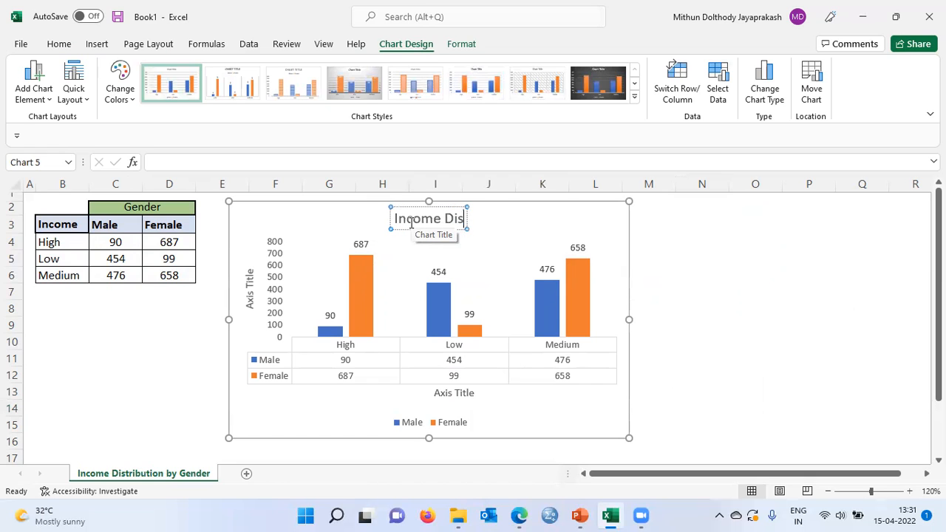
{"action": "type", "text": "tr"}
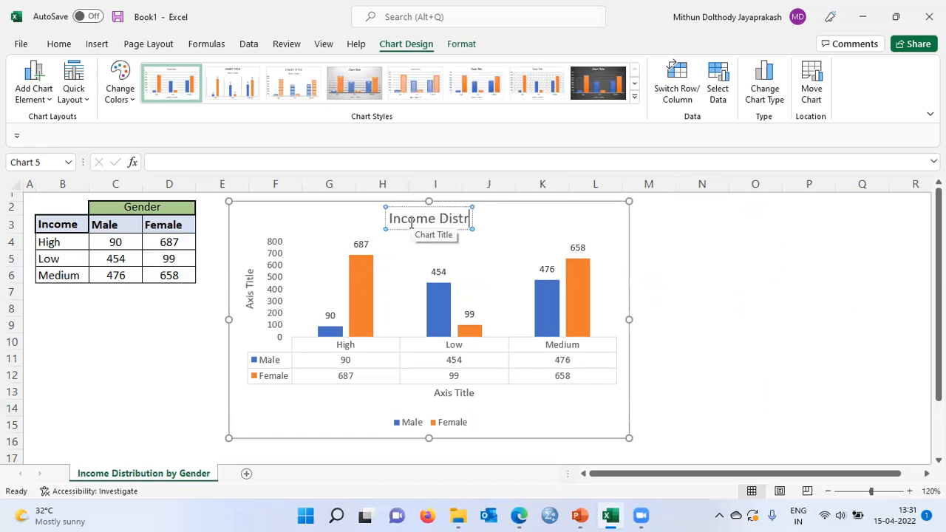
{"action": "type", "text": "ibution"}
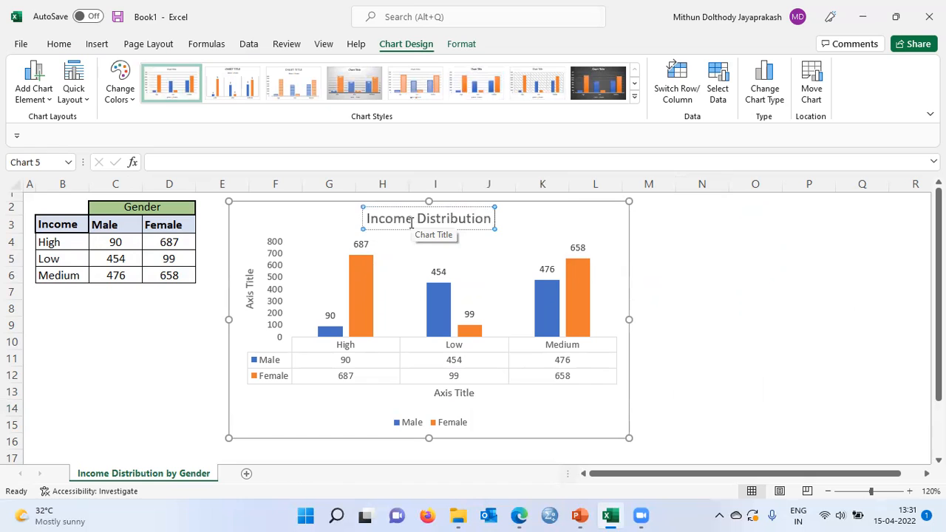
{"action": "type", "text": " by Gender"}
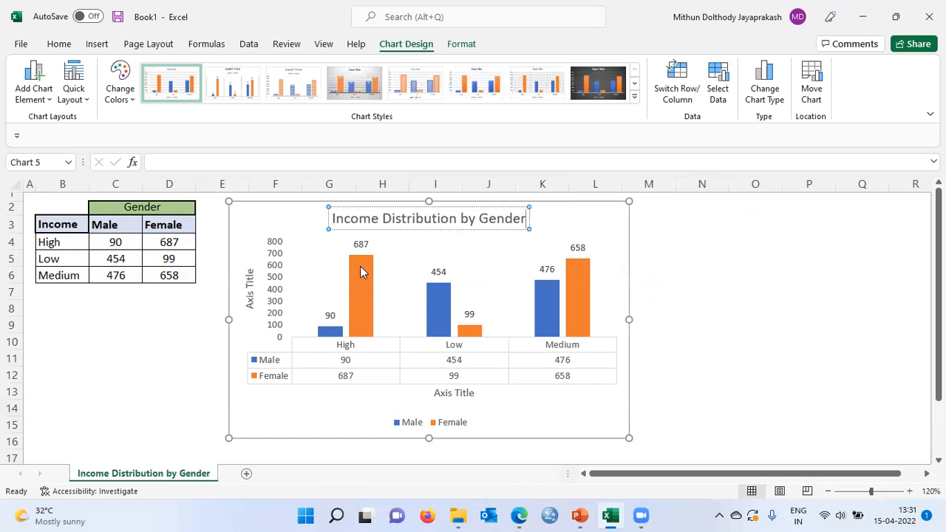
Step: Change the vertical axis title to "Number of People"
{"action": "left_click", "coordinate": [252, 306]}
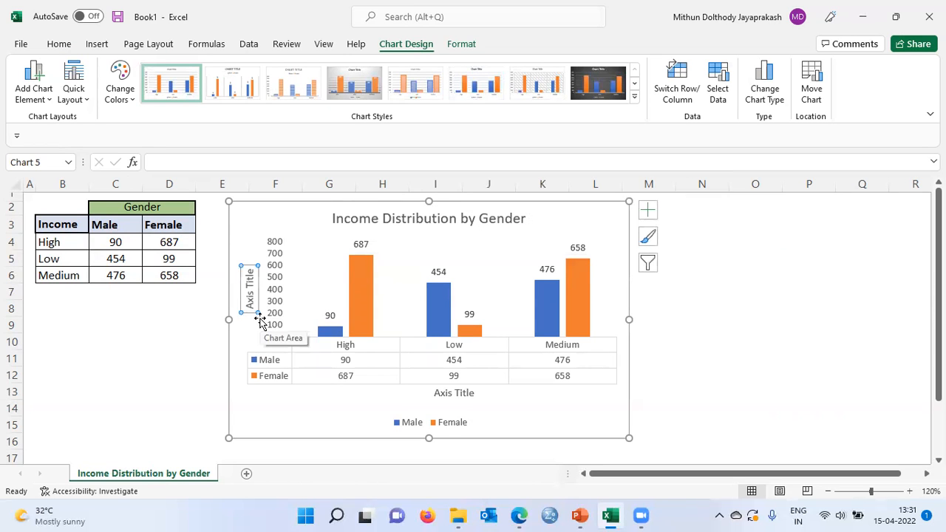
{"action": "left_click_drag", "start_coordinate": [252, 306], "coordinate": [242, 274]}
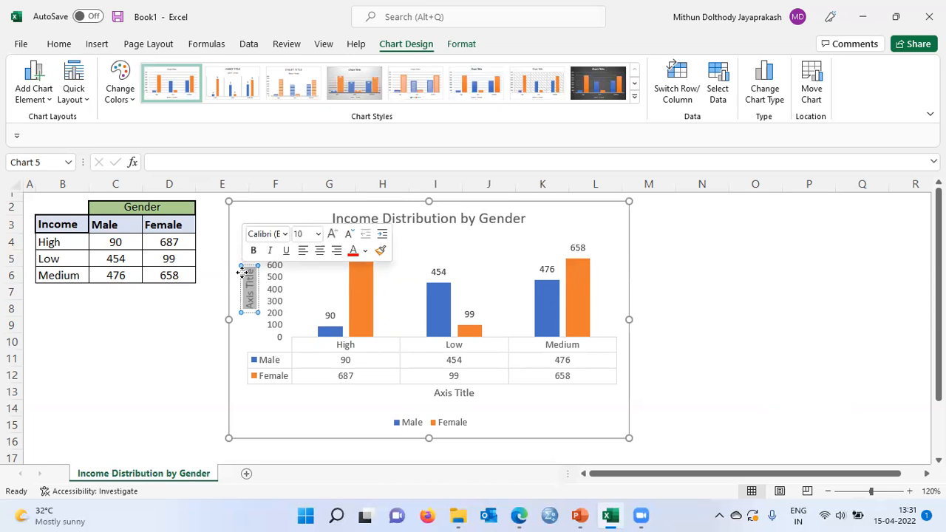
{"action": "key", "text": "Delete"}
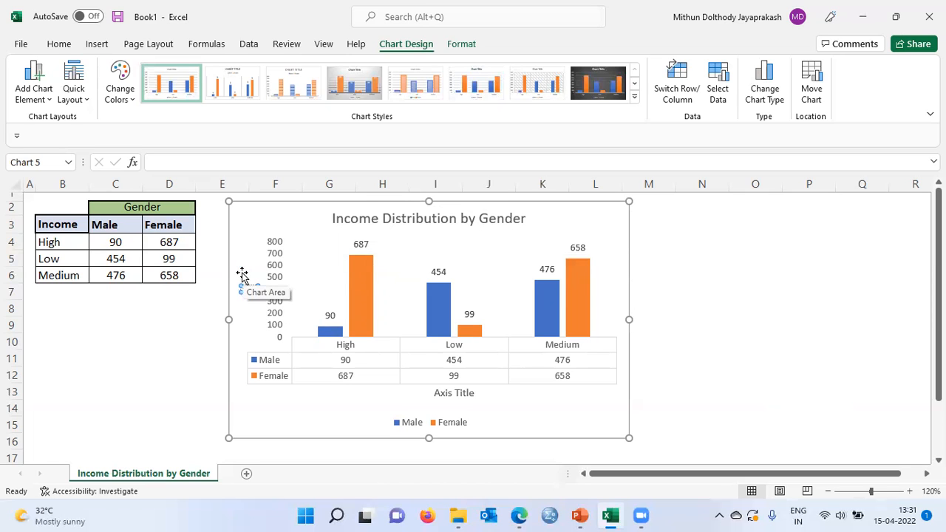
{"action": "type", "text": "Number of People"}
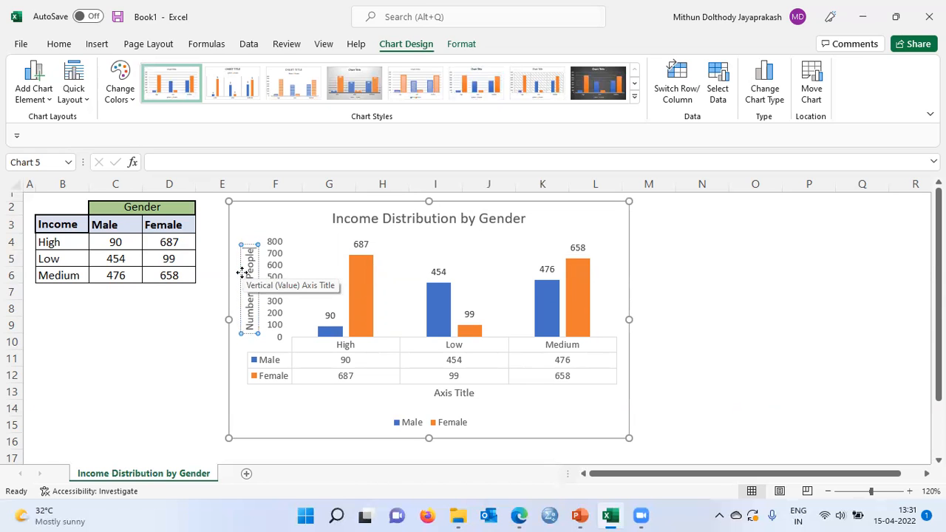
Step: Change the horizontal axis title to "Income Level" and deselect the chart
{"action": "left_click", "coordinate": [457, 396]}
{"action": "left_click_drag", "start_coordinate": [436, 396], "coordinate": [474, 401]}
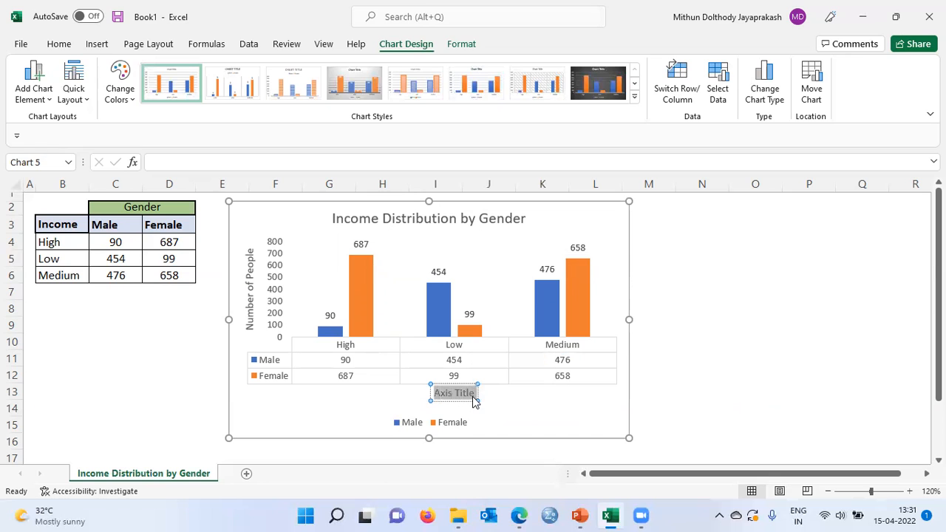
{"action": "type", "text": "Income Level"}
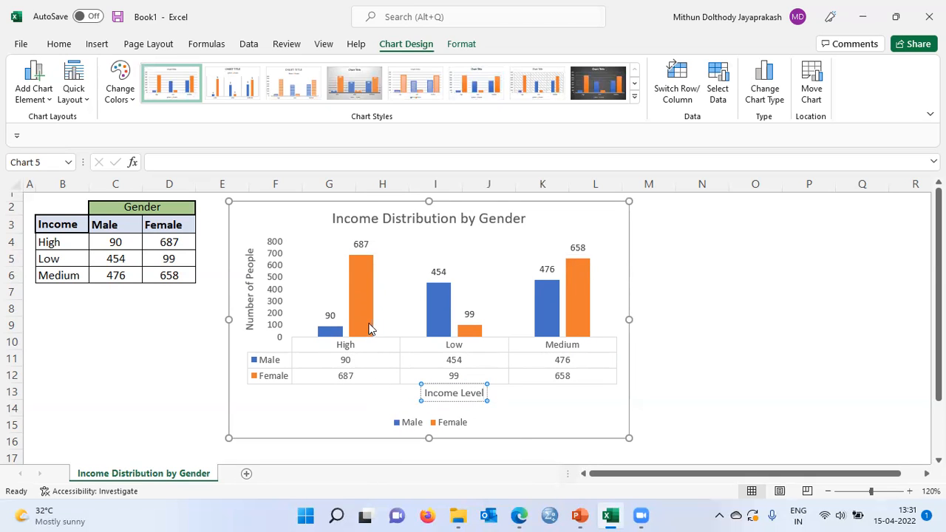
{"action": "left_click", "coordinate": [661, 237]}
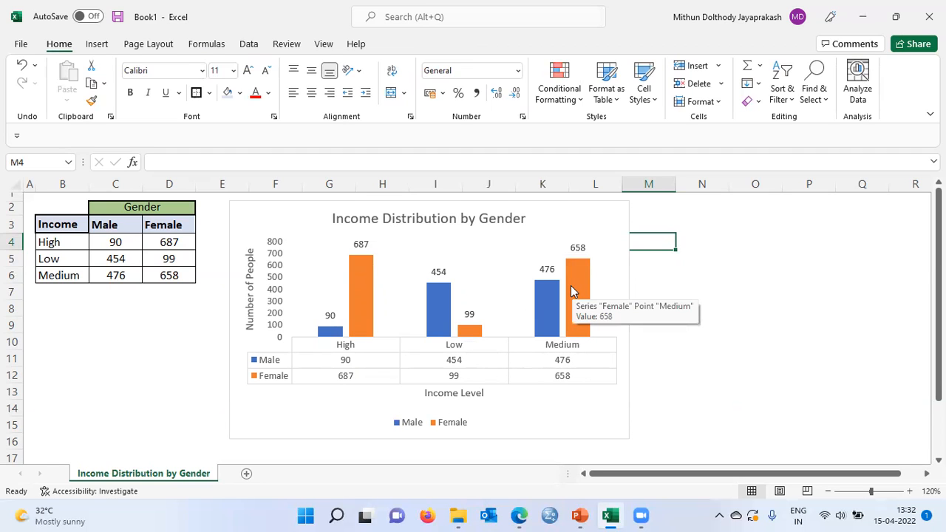
{"action": "mouse_move", "coordinate": [550, 308]}
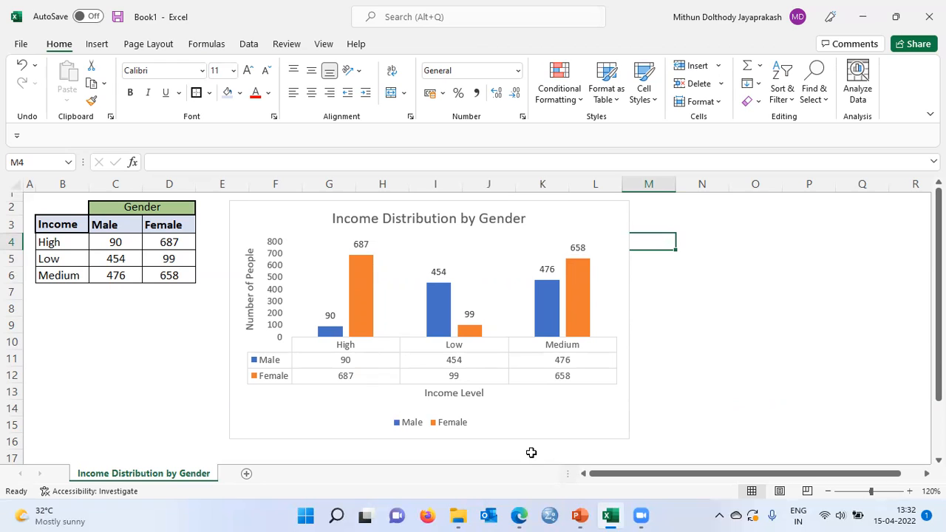
Step: Apply the Style 14 chart style to the Income Distribution by Gender chart
{"action": "left_click", "coordinate": [551, 204]}
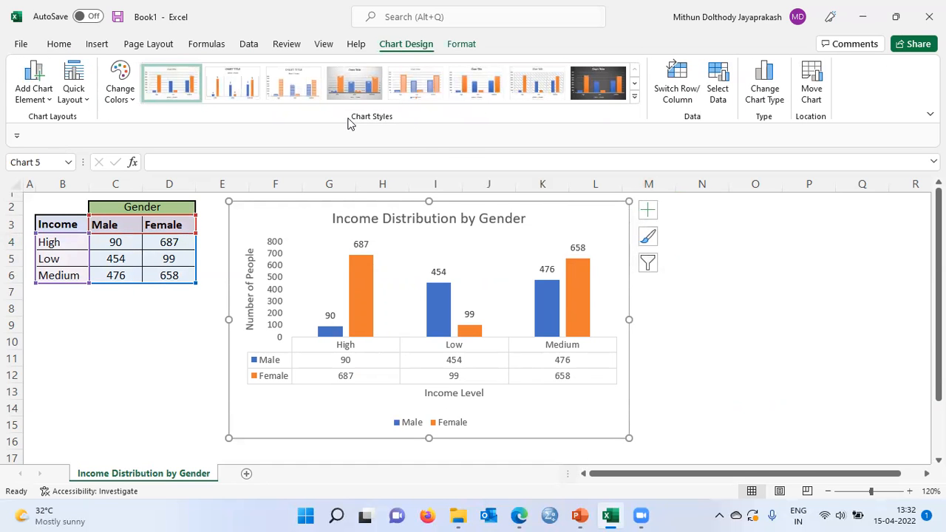
{"action": "left_click", "coordinate": [634, 96]}
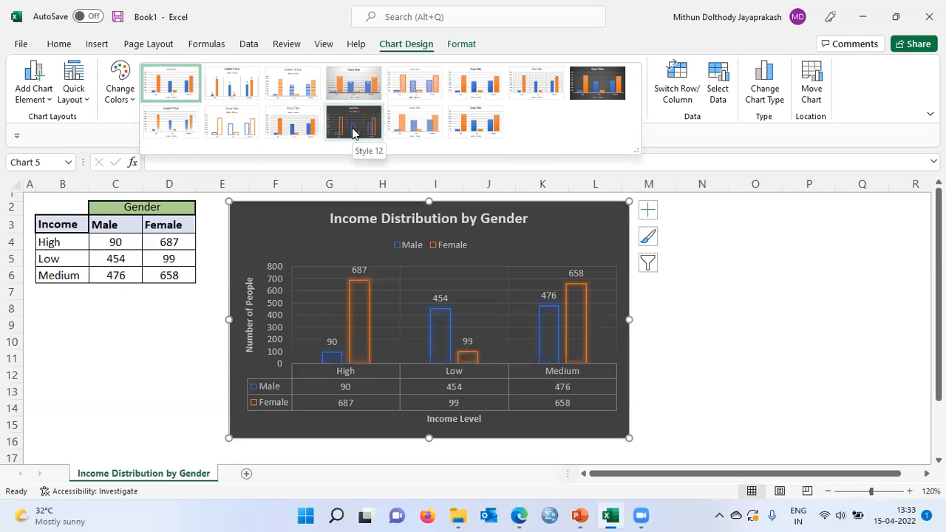
{"action": "left_click", "coordinate": [481, 127]}
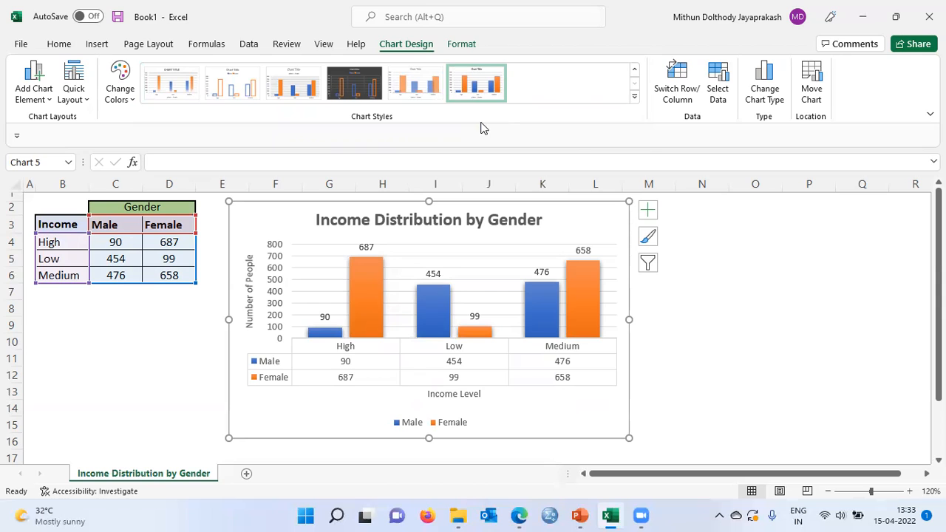
Step: Filter the chart's categories to only High and Low, and apply the filter
{"action": "left_click", "coordinate": [647, 269]}
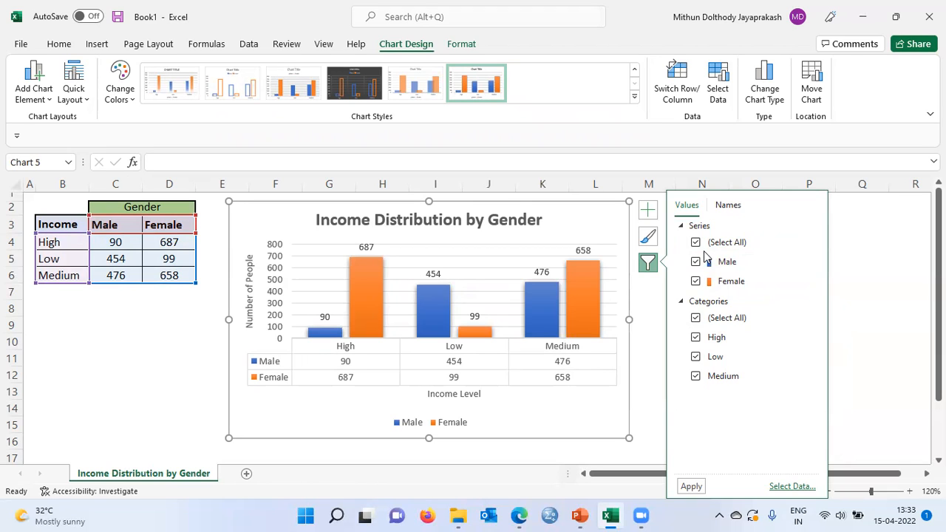
{"action": "left_click", "coordinate": [696, 321]}
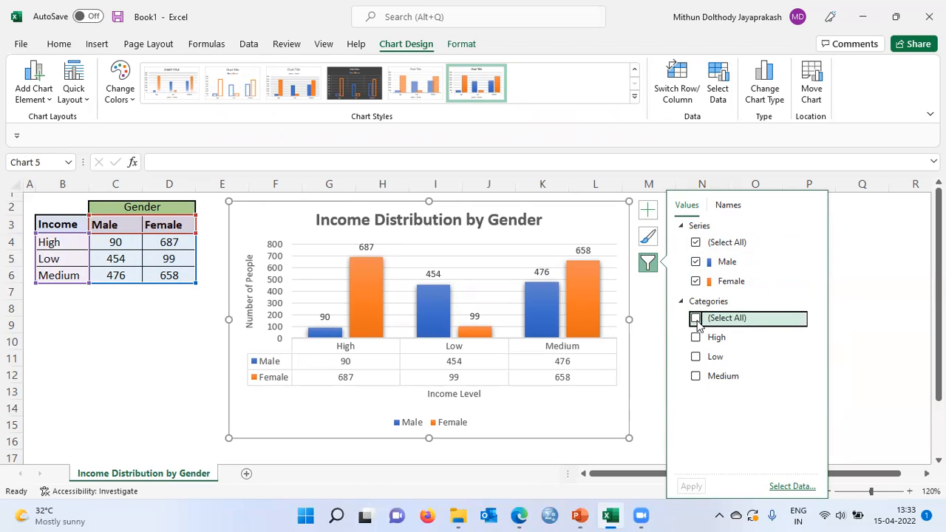
{"action": "left_click", "coordinate": [696, 338]}
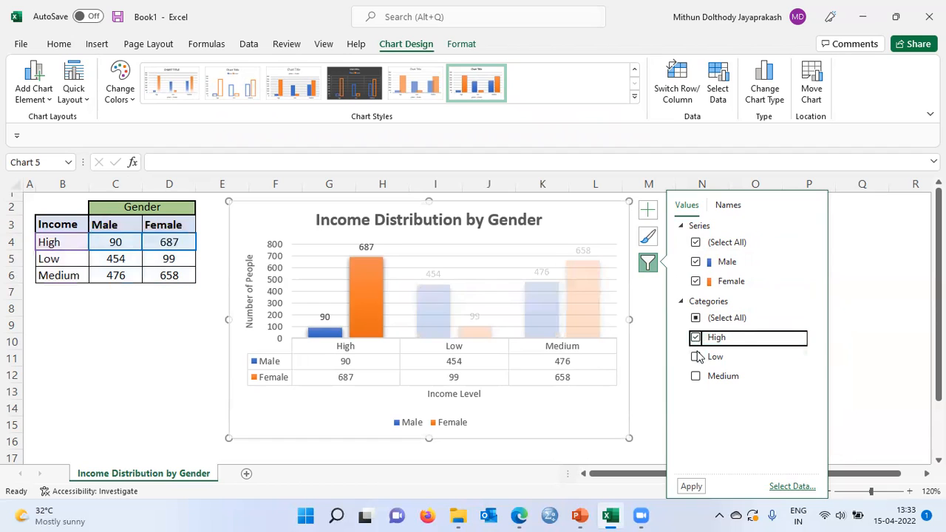
{"action": "left_click", "coordinate": [696, 358]}
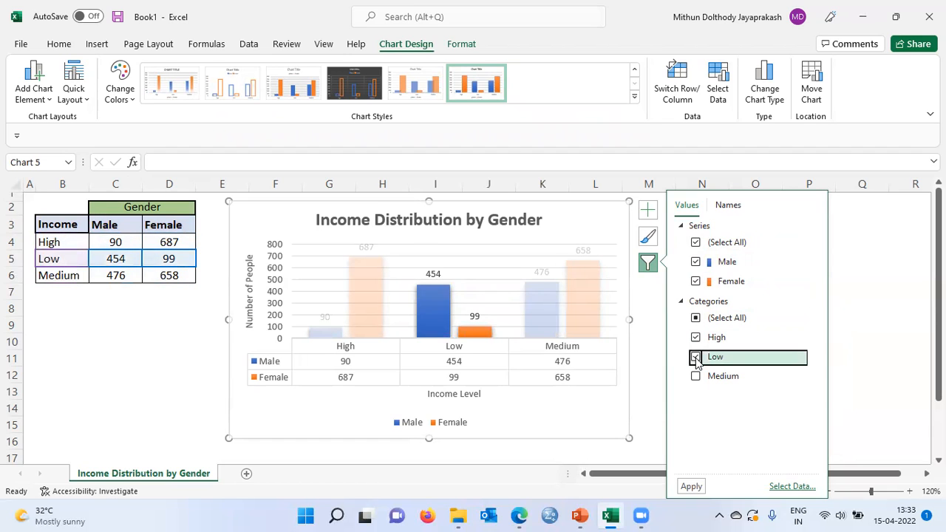
{"action": "left_click", "coordinate": [690, 486]}
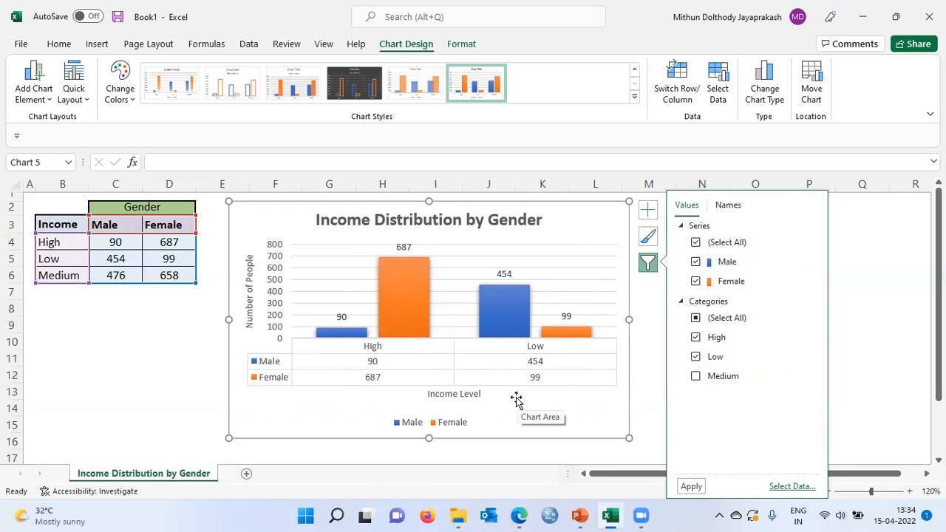
Step: Include the Medium category in the chart filter again, apply it, and deselect the chart
{"action": "left_click", "coordinate": [698, 380]}
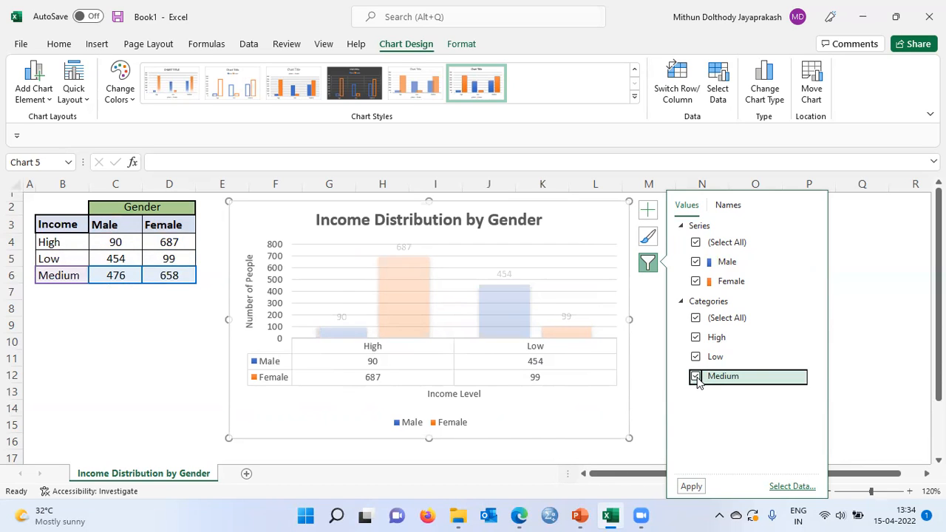
{"action": "left_click", "coordinate": [692, 486]}
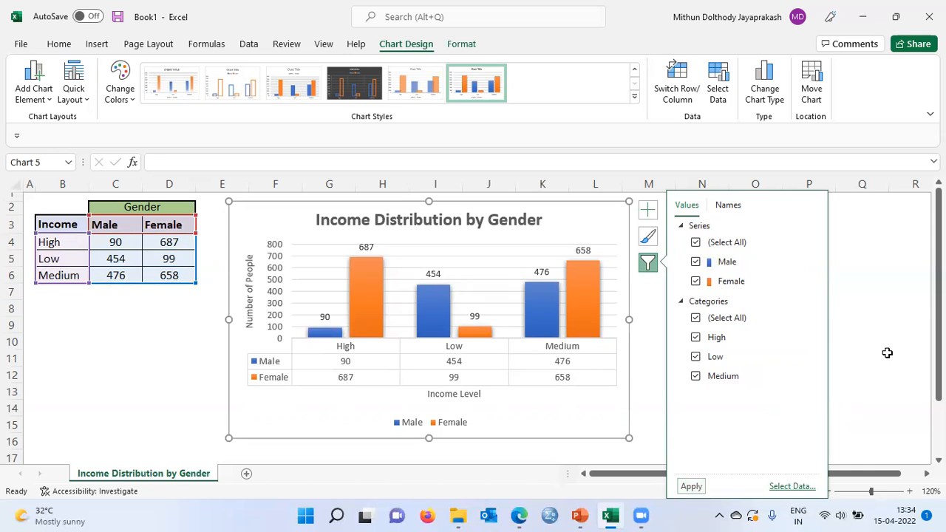
{"action": "left_click", "coordinate": [893, 264]}
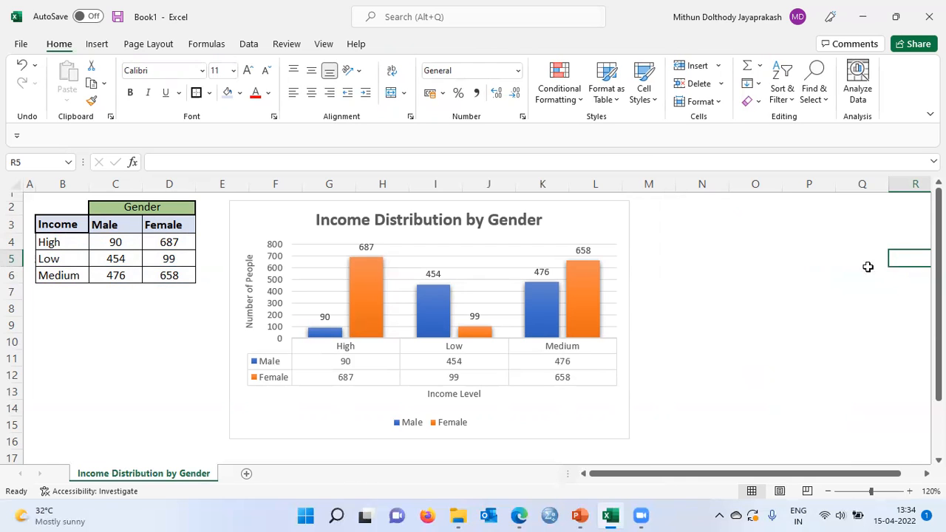
Step: Convert the Income Distribution by Gender chart to a 2-D Stacked Column chart and deselect it
{"action": "left_click", "coordinate": [574, 209]}
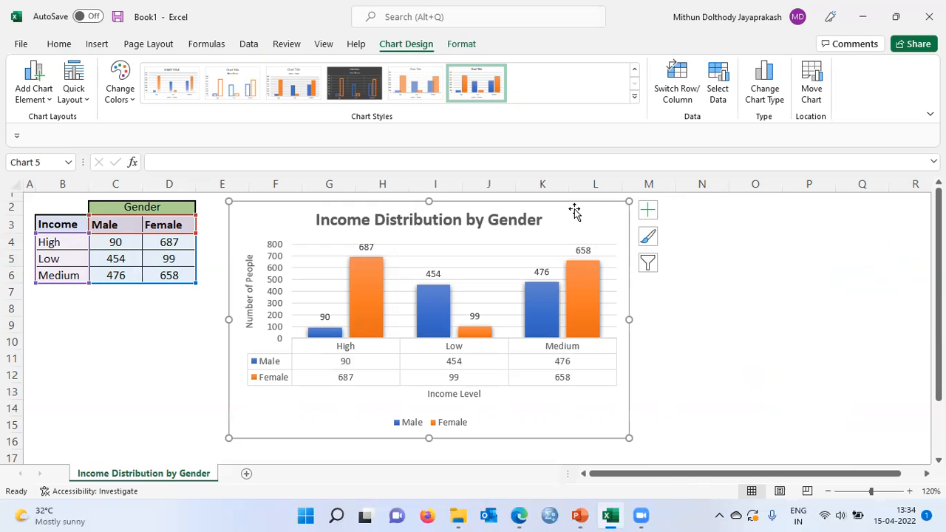
{"action": "left_click", "coordinate": [99, 46]}
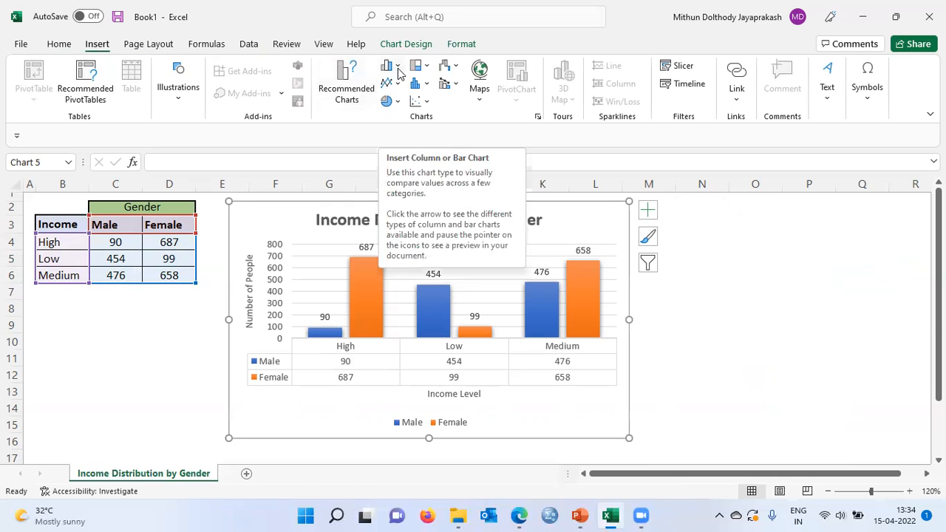
{"action": "left_click", "coordinate": [397, 68]}
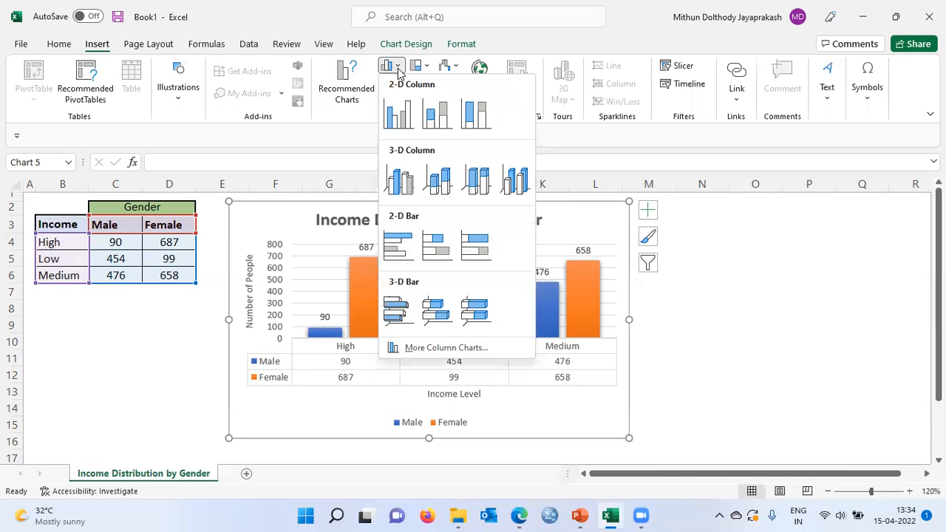
{"action": "left_click", "coordinate": [441, 122]}
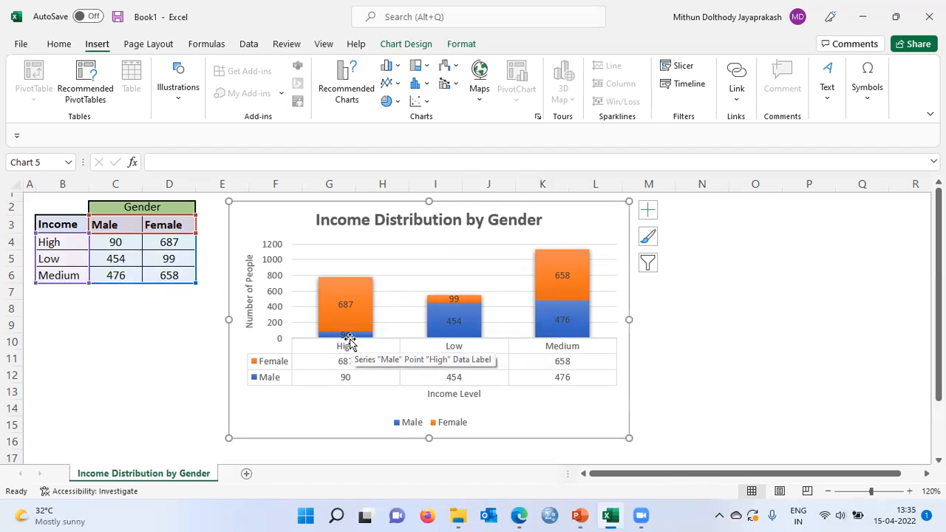
{"action": "left_click", "coordinate": [144, 320]}
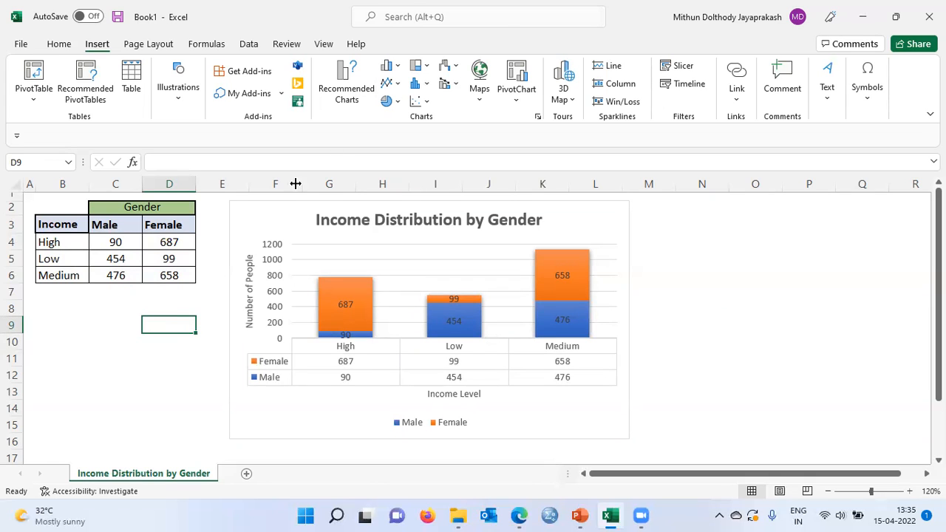
{"action": "left_click", "coordinate": [505, 29]}
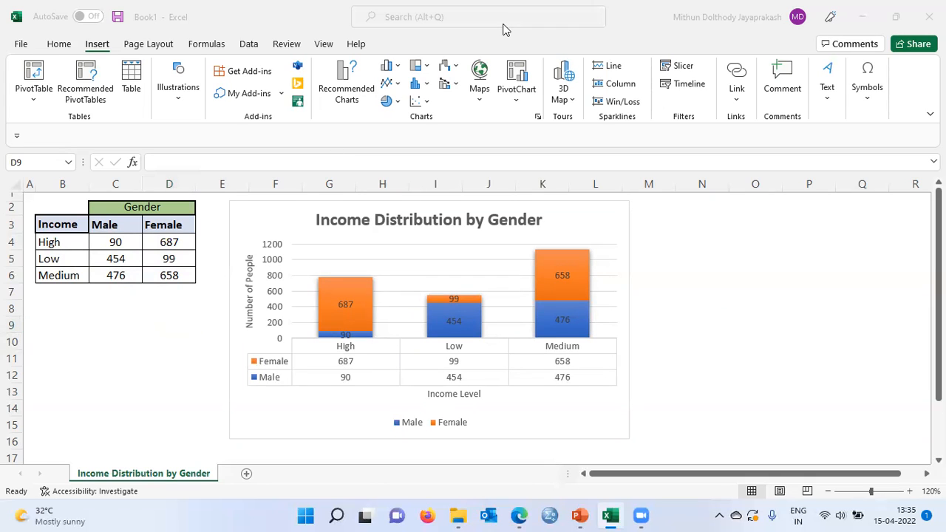